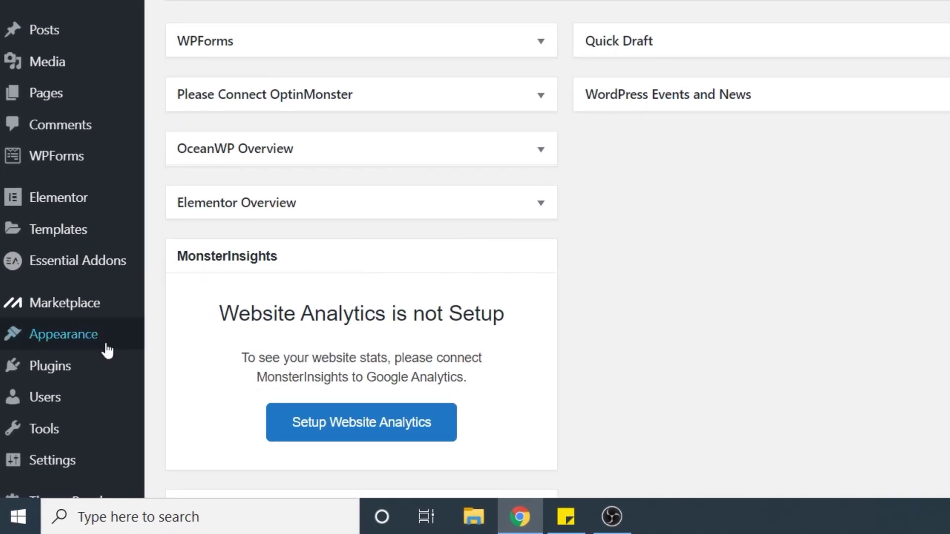
Step: Search the plugin directory for 'ithemes security' and install the iThemes Security plugin
mouse_move(57, 382)
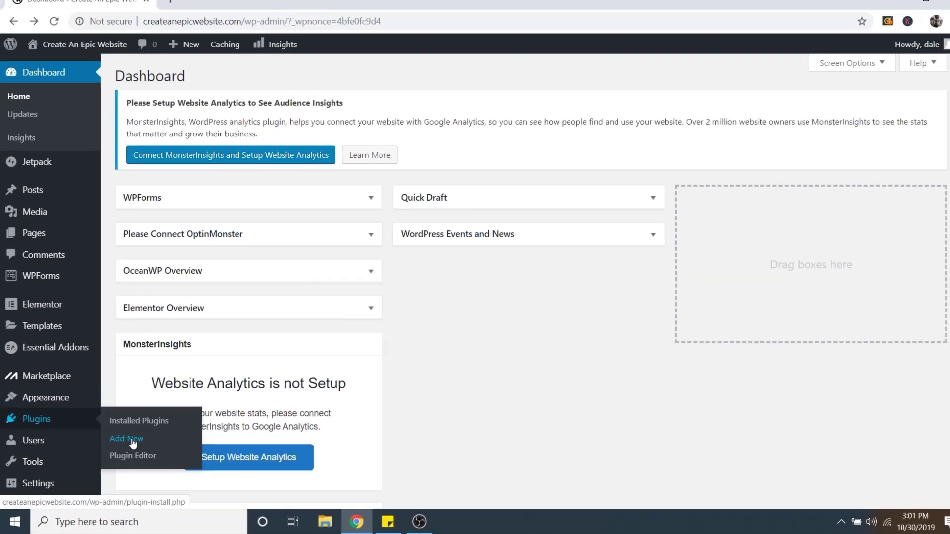
click(190, 399)
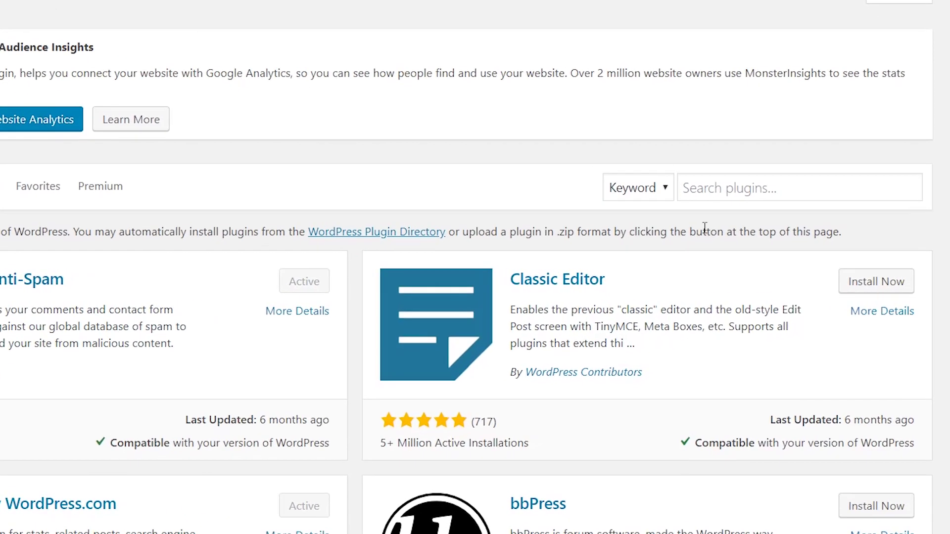
click(740, 196)
text(ithemes secu)
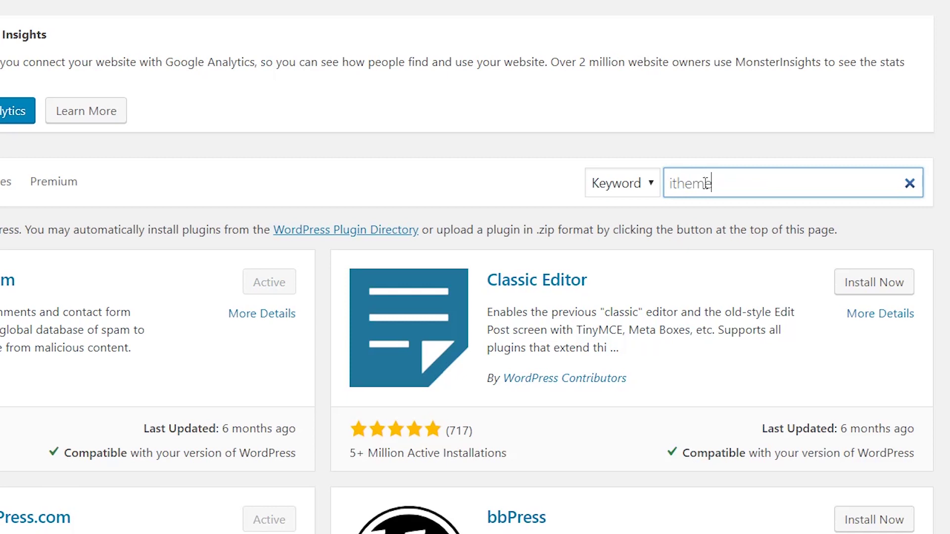
text(rity)
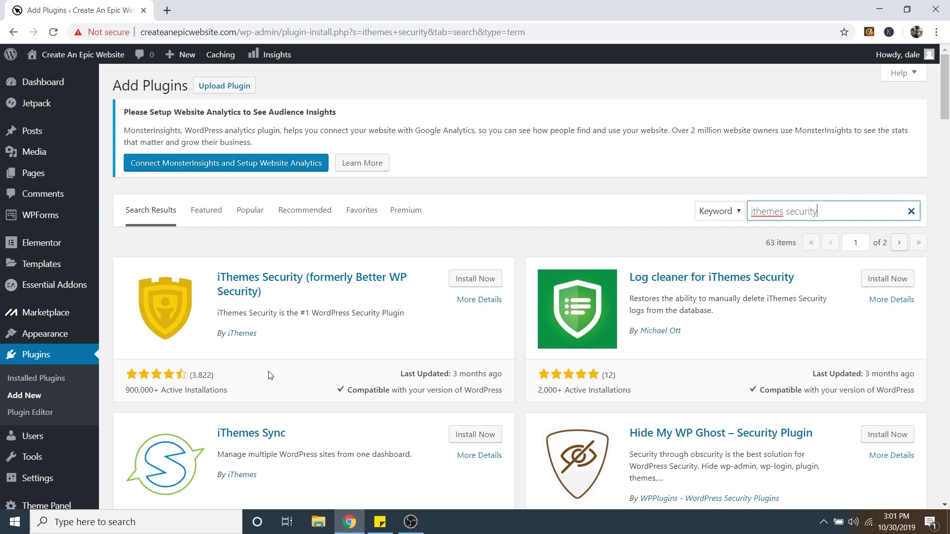
click(475, 282)
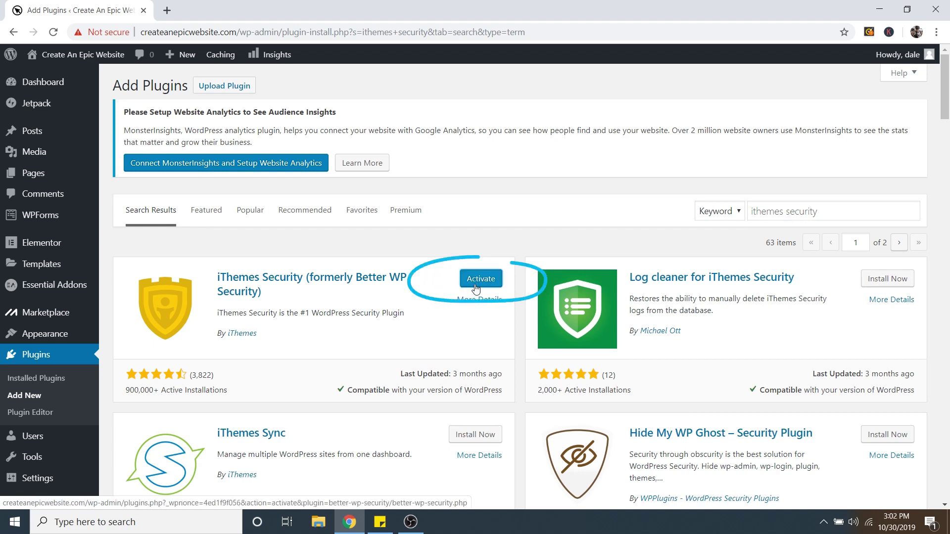
Step: Activate iThemes Security and open Security > Security Check from the admin sidebar
click(478, 280)
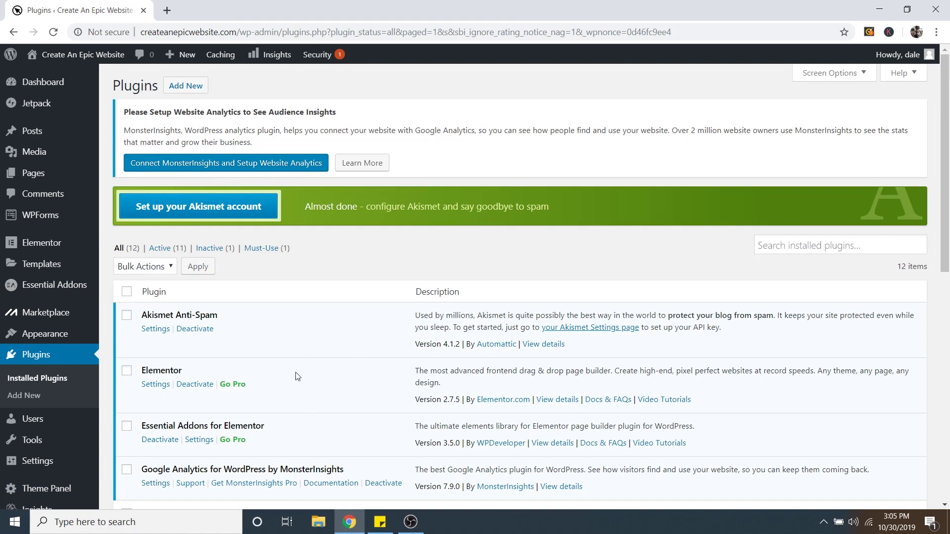
scroll(66, 412, down, 3)
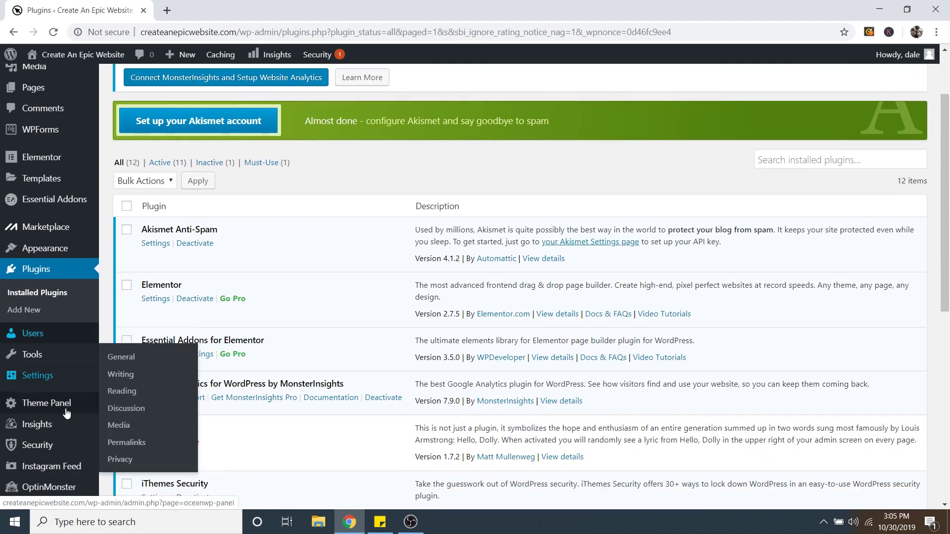
mouse_move(39, 434)
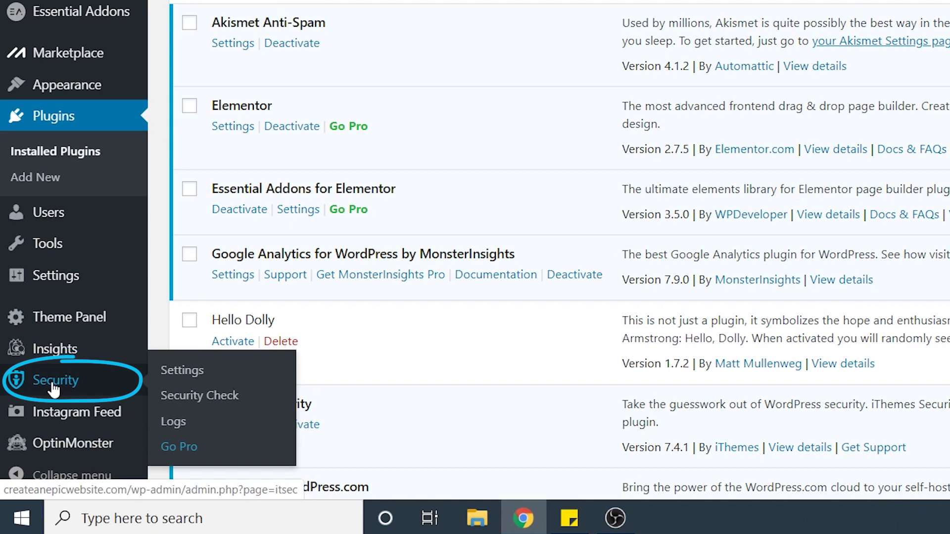
click(55, 388)
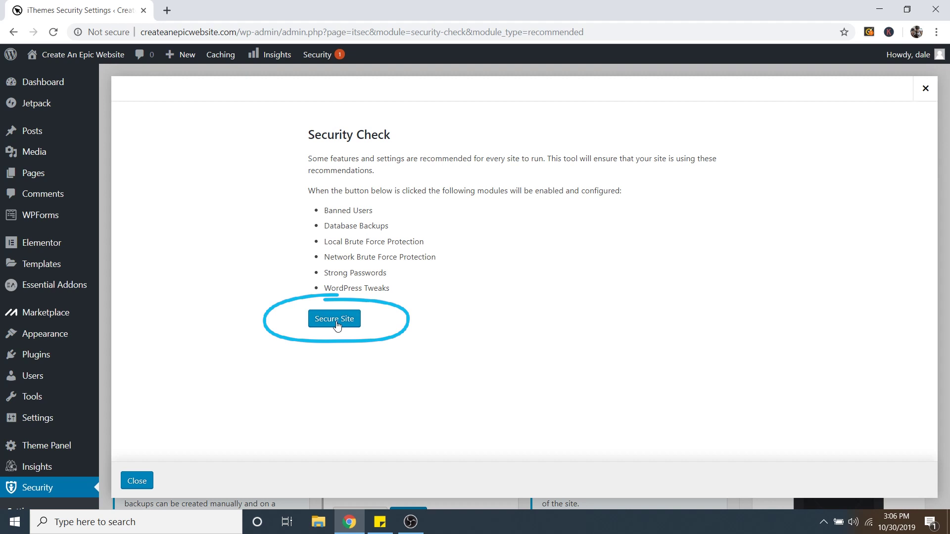
Step: Enable all recommended security modules with Secure Site
click(334, 321)
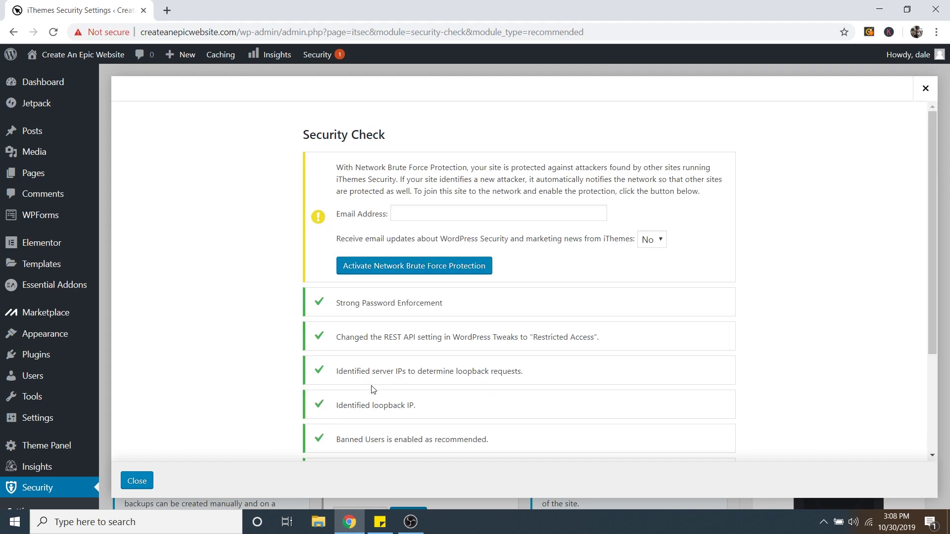
scroll(515, 316, down, 1)
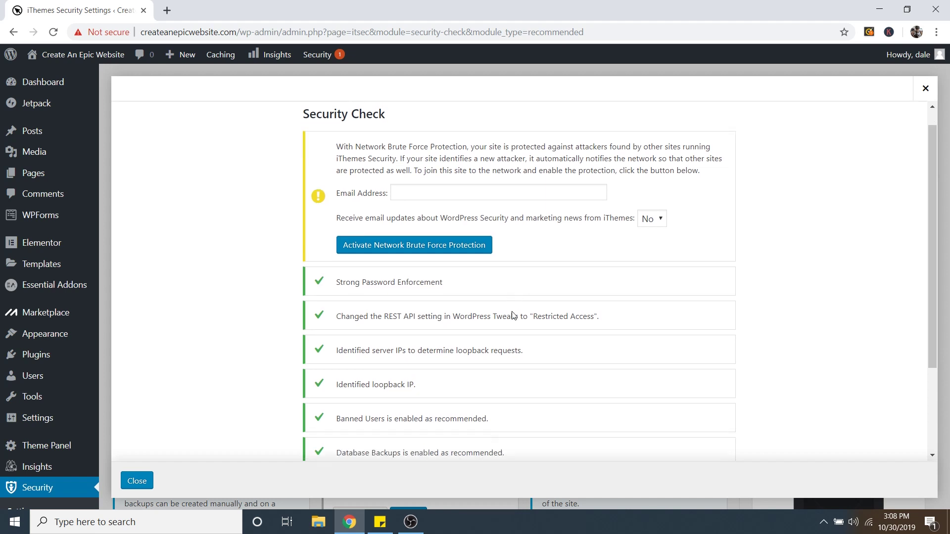
scroll(492, 322, down, 2)
scroll(491, 325, up, 3)
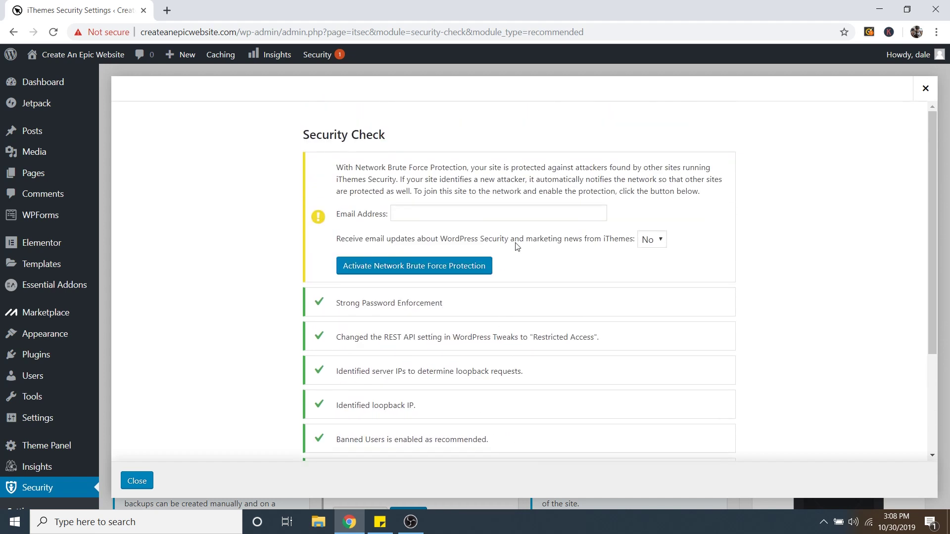
drag(356, 164, 467, 168)
click(516, 176)
Step: Enter a notification e-mail address and activate Network Brute Force Protection
click(406, 215)
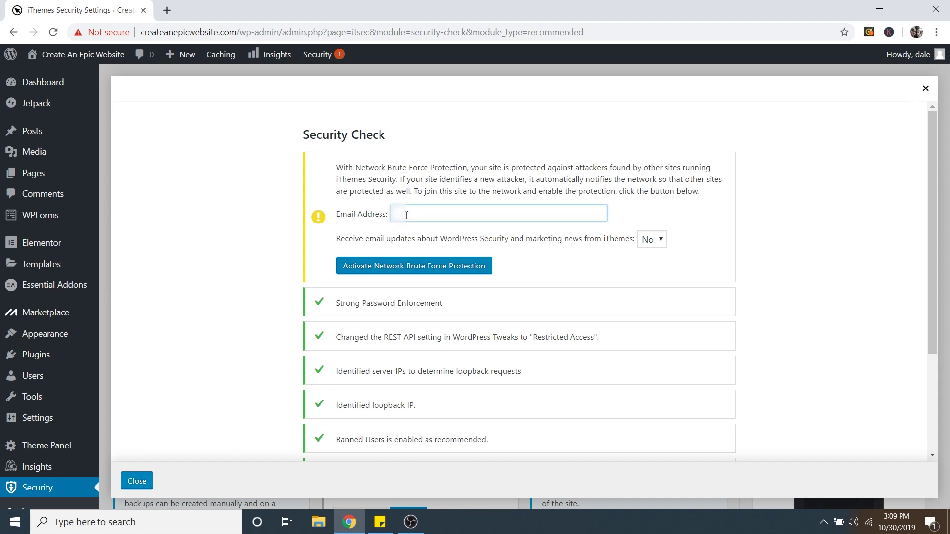
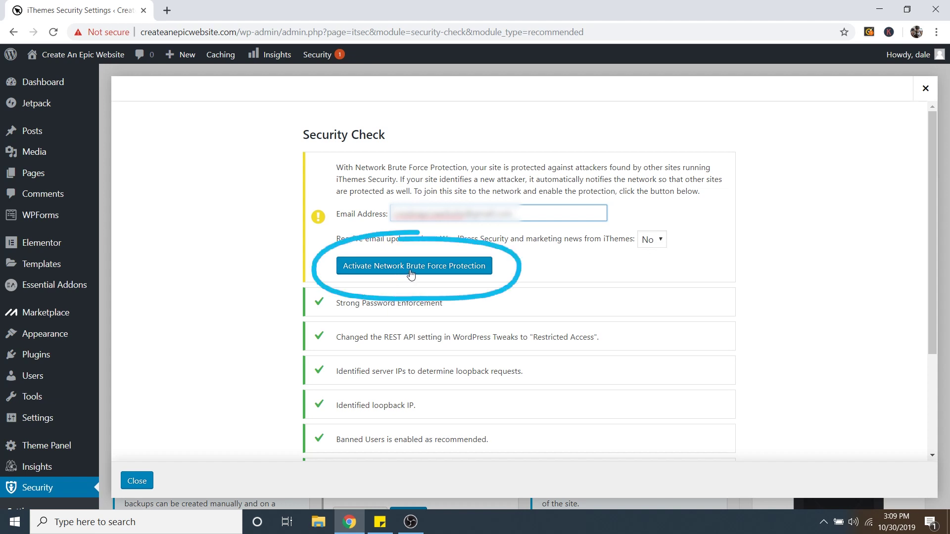
click(410, 274)
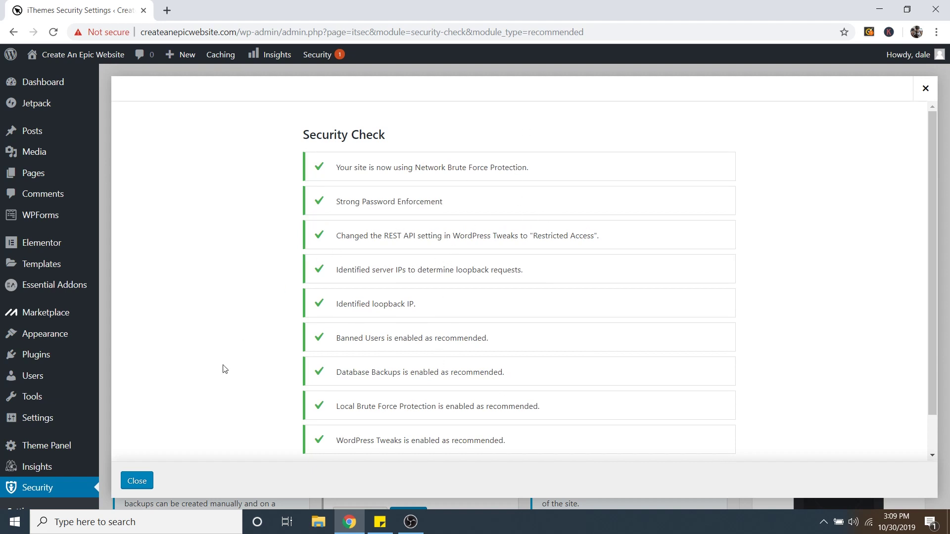
Step: Close the Security Check window and enable the SSL module on the settings page
click(135, 485)
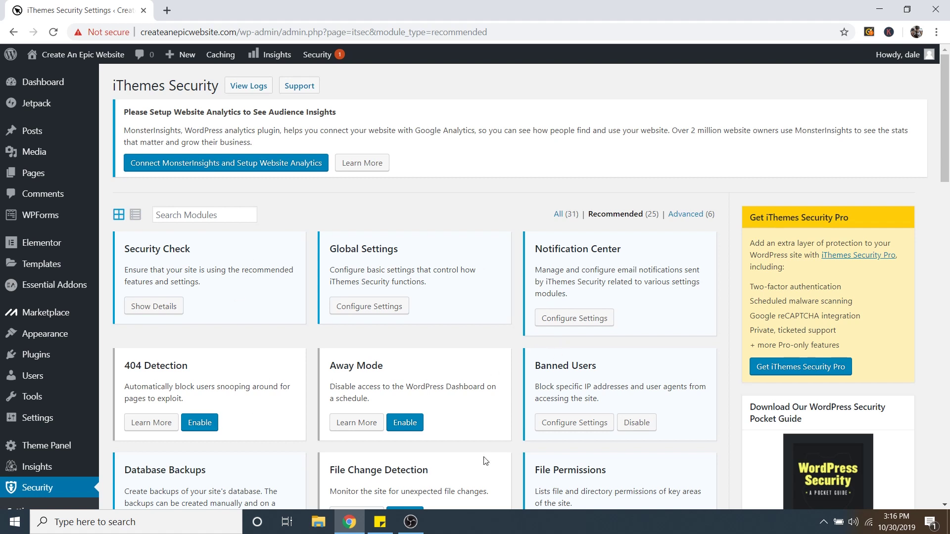
scroll(485, 356, down, 4)
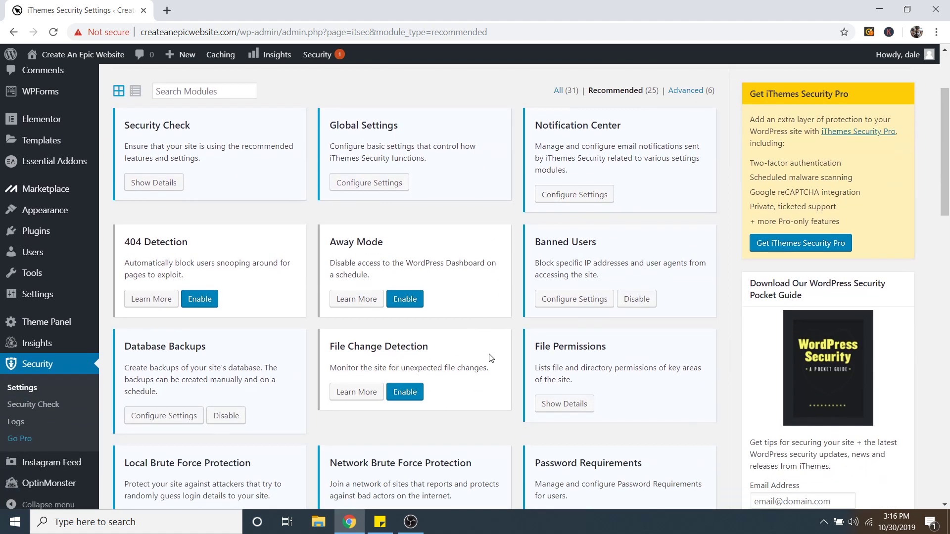
scroll(489, 352, down, 1)
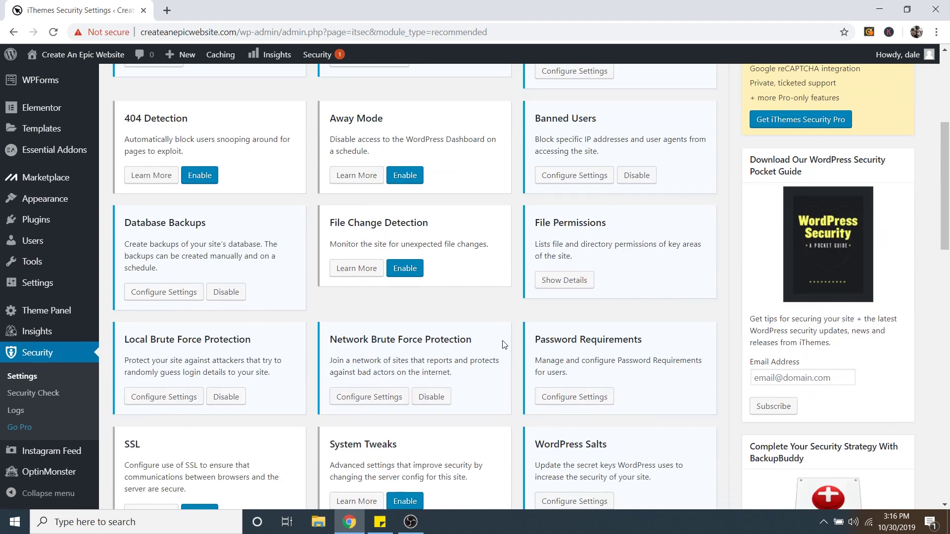
scroll(503, 345, down, 4)
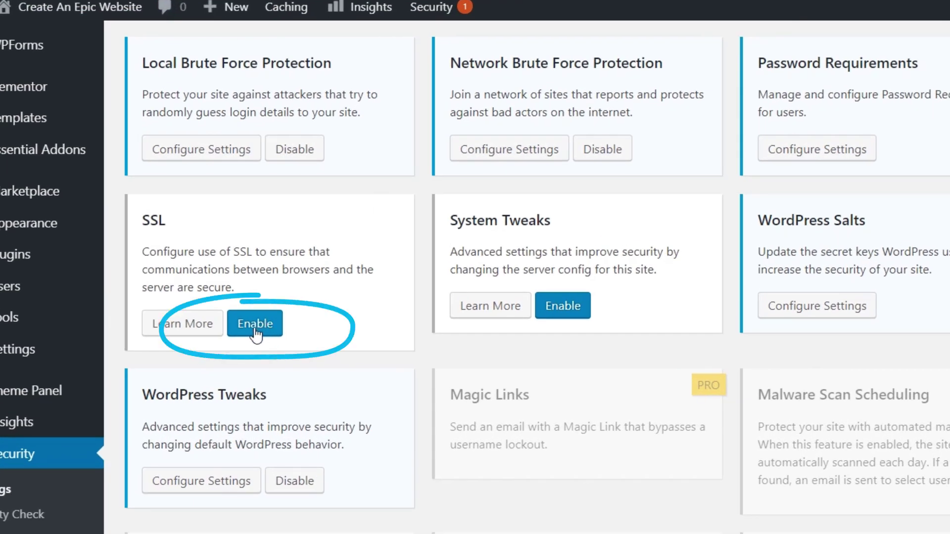
click(254, 328)
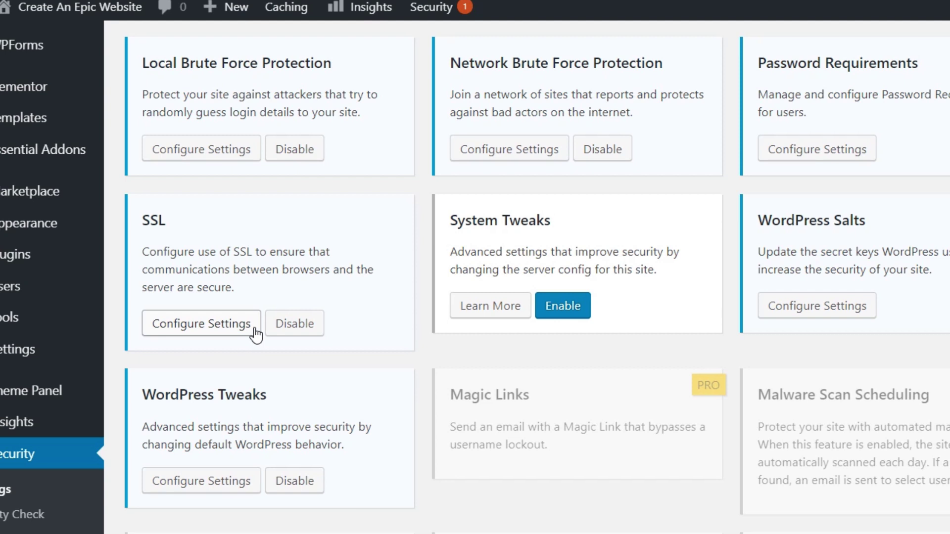
Step: Set SSL's 'Redirect All HTTP Page Requests to HTTPS' to Enabled and save the settings
click(254, 328)
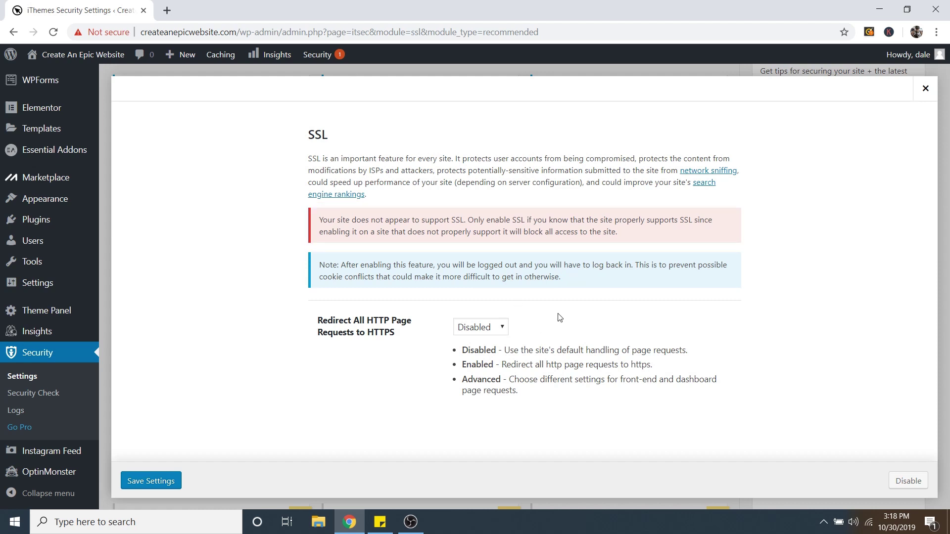
click(496, 330)
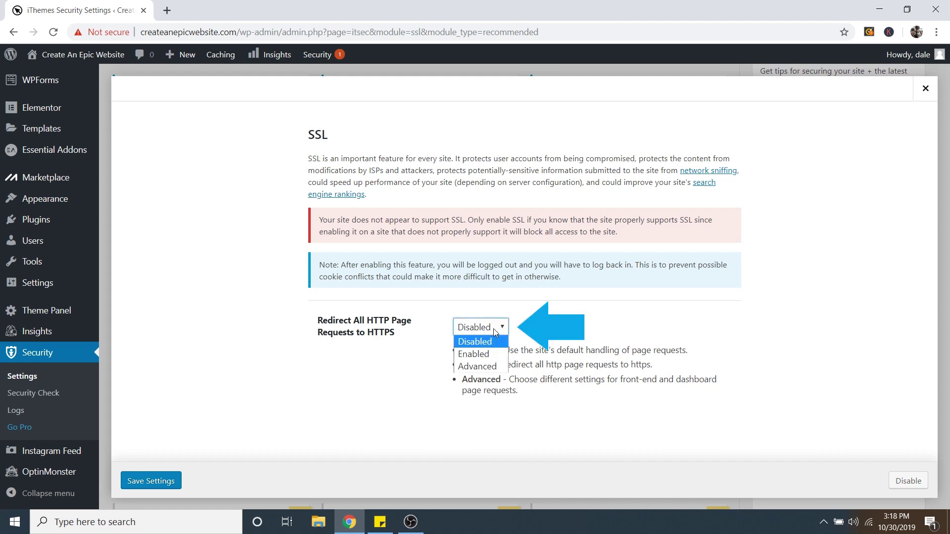
click(480, 355)
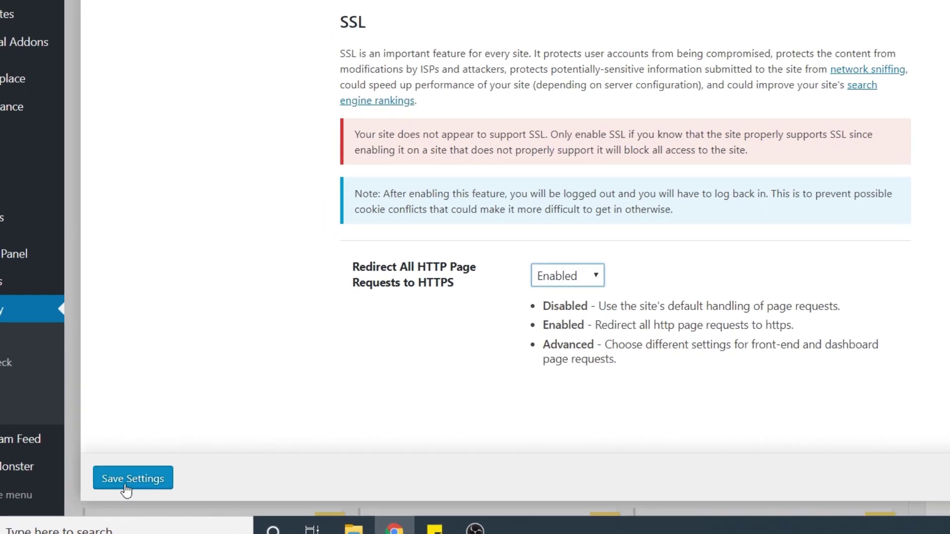
click(115, 488)
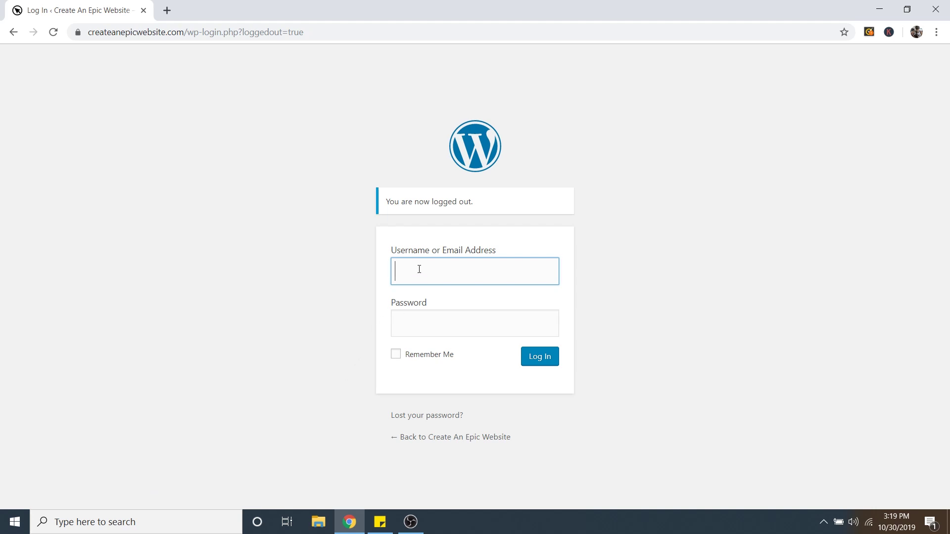
Step: Log in with the admin username and password, re-entering the password after the first attempt fails
text(dale)
click(412, 320)
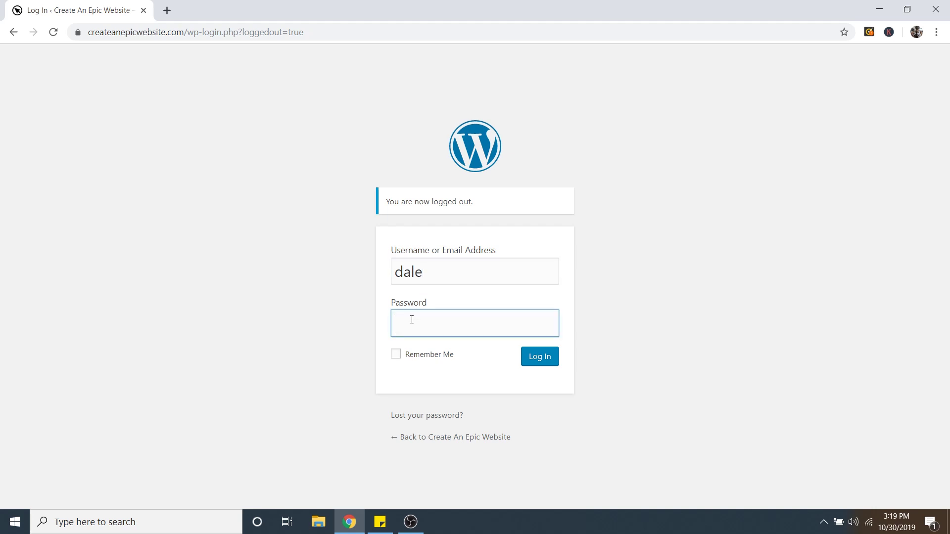
text(************)
click(536, 360)
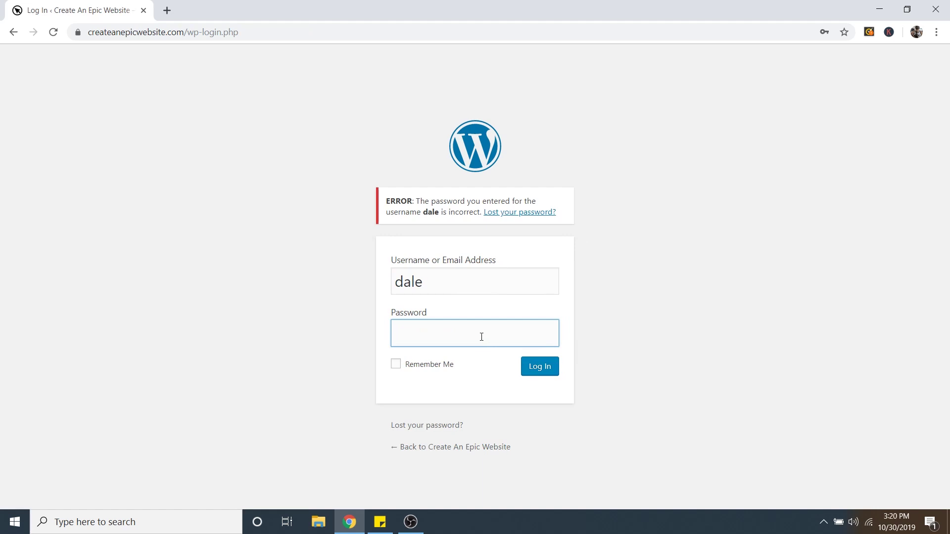
text(••••••••••••)
key(Return)
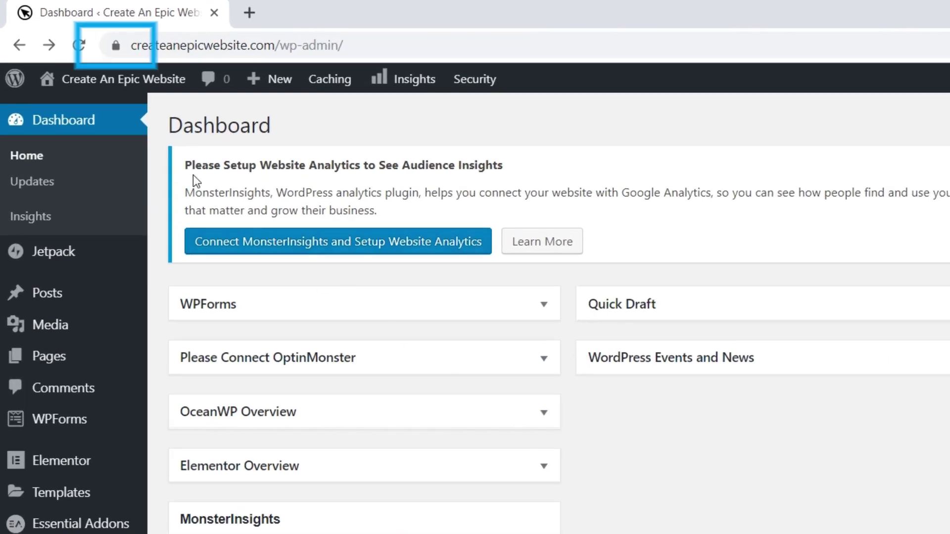
Step: Check the address-bar lock to confirm the wp-admin connection is secure
click(117, 45)
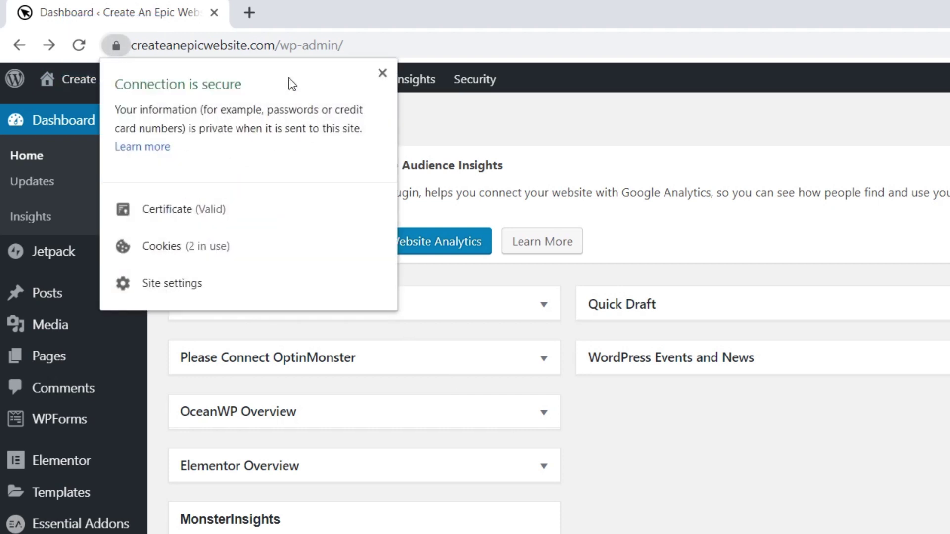
click(643, 520)
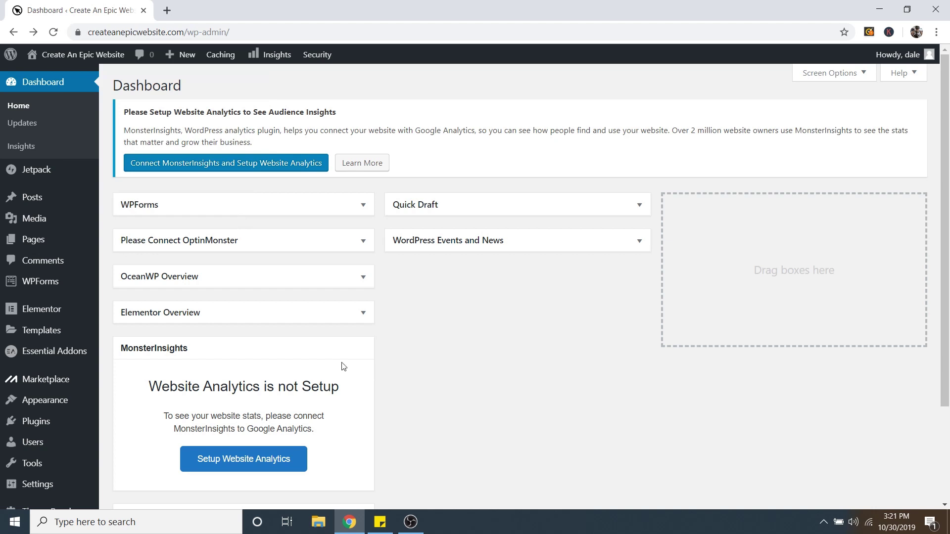
scroll(82, 396, down, 3)
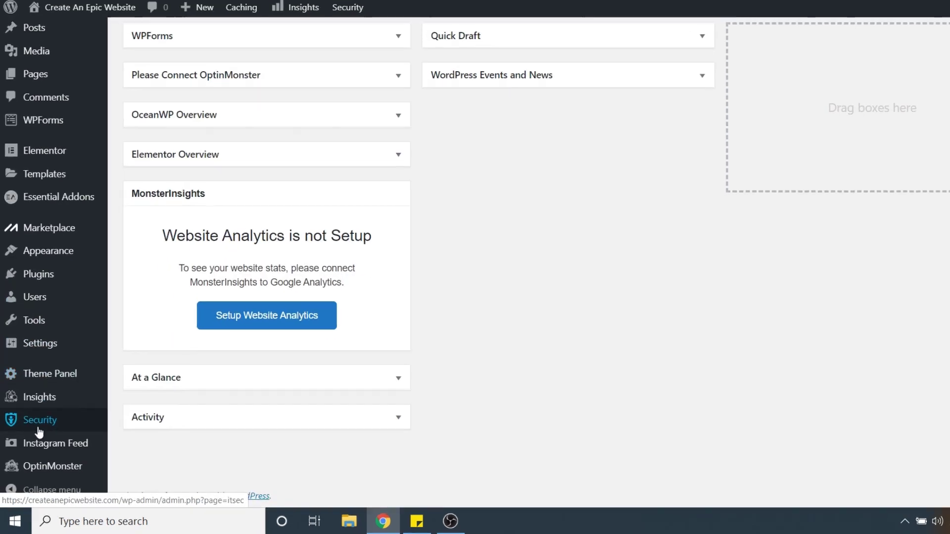
mouse_move(37, 435)
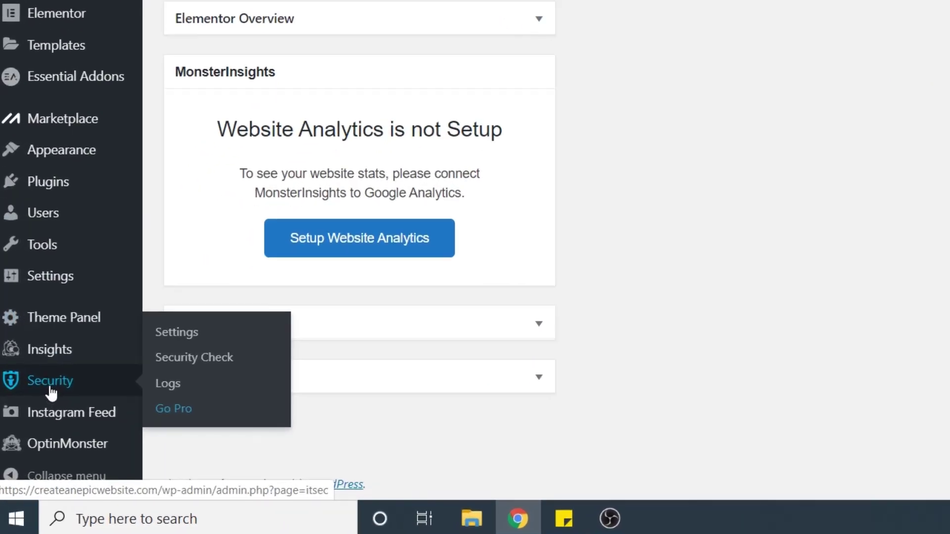
Step: Open Security > Logs and filter to Notices, showing one Brute Force 'Invalid Login' entry
click(169, 387)
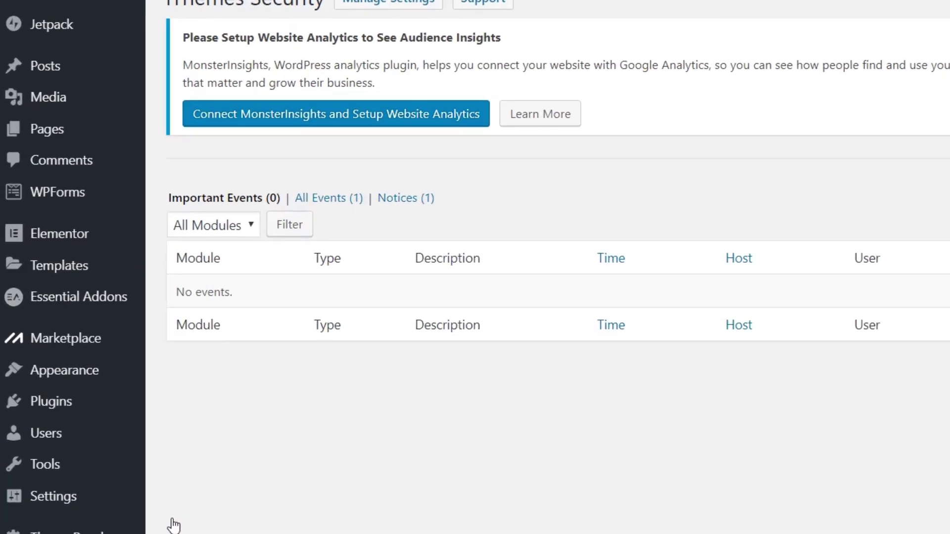
click(412, 208)
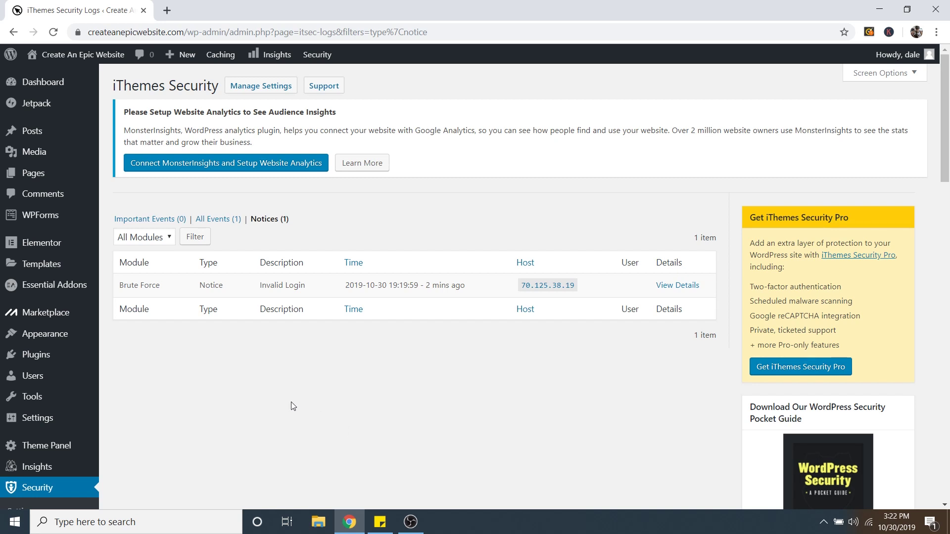
scroll(291, 402, down, 1)
scroll(218, 145, up, 1)
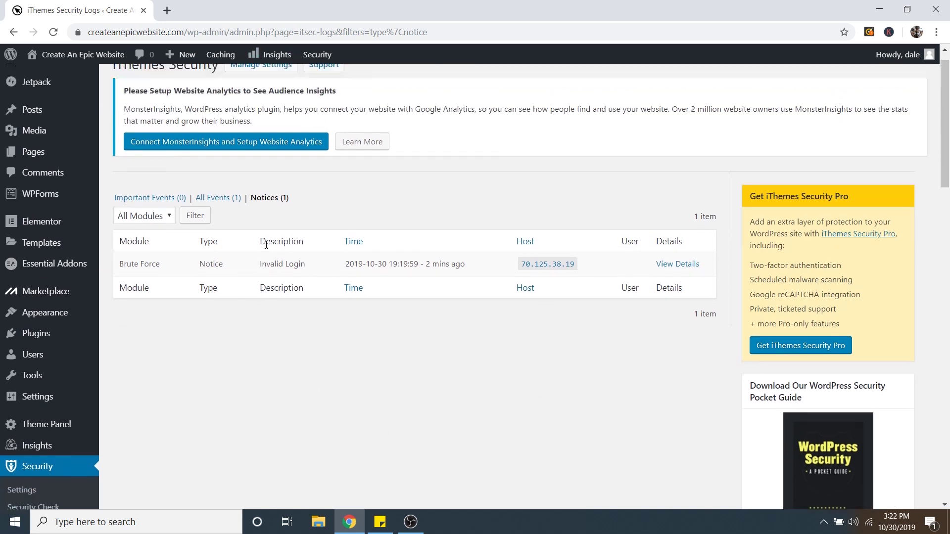
scroll(693, 303, down, 10)
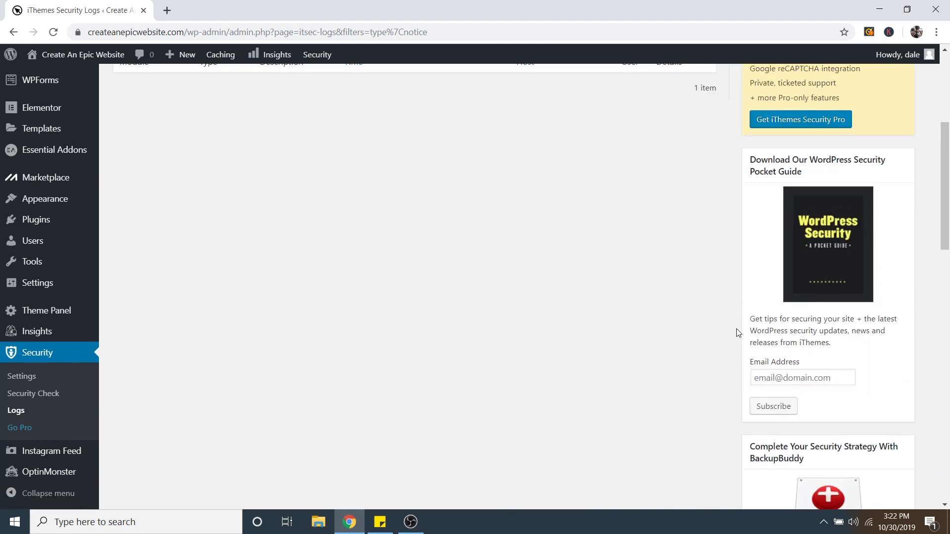
Step: Run Scan Homepage for Malware, which reports Clean for malware and blacklist status
scroll(752, 356, down, 4)
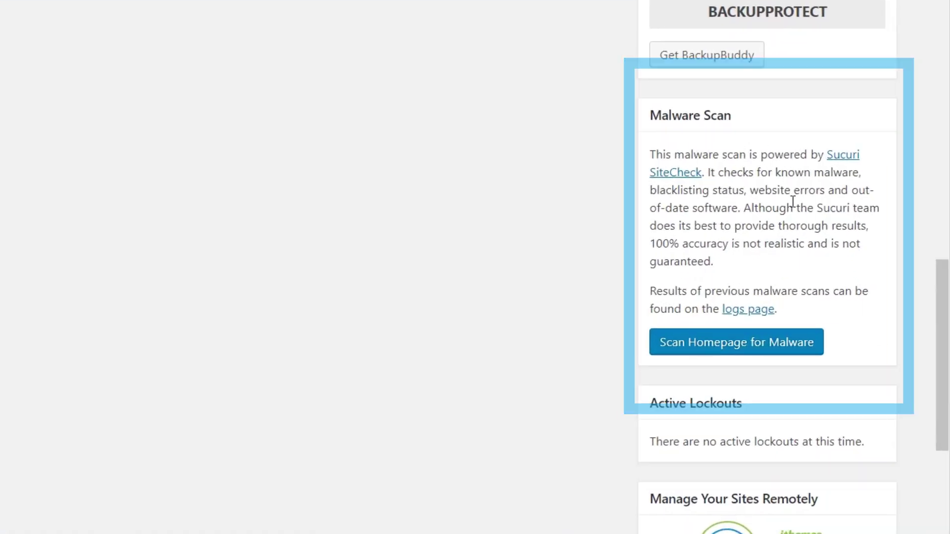
click(725, 350)
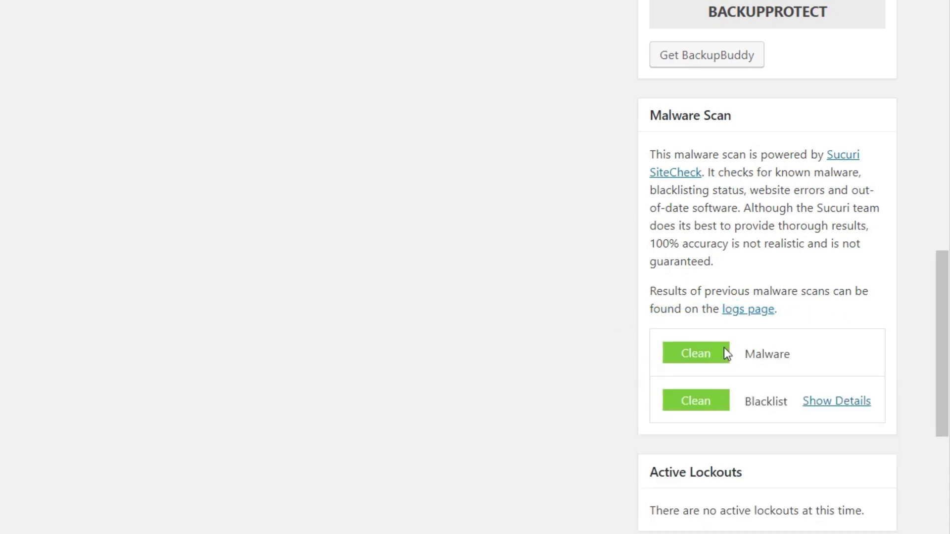